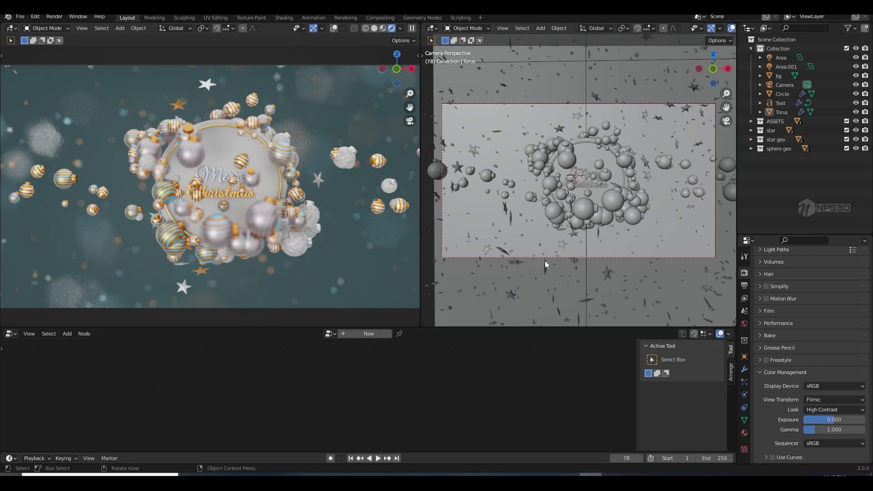
Orbit the right view out of the camera and select the GOLD CYAN ornament sphere
mouse_move(544, 261)
middle_mouse_down()
mouse_move(524, 261)
mouse_move(579, 257)
mouse_move(618, 270)
mouse_move(582, 267)
mouse_move(614, 256)
mouse_move(546, 257)
mouse_move(614, 257)
mouse_move(533, 246)
middle_mouse_up()
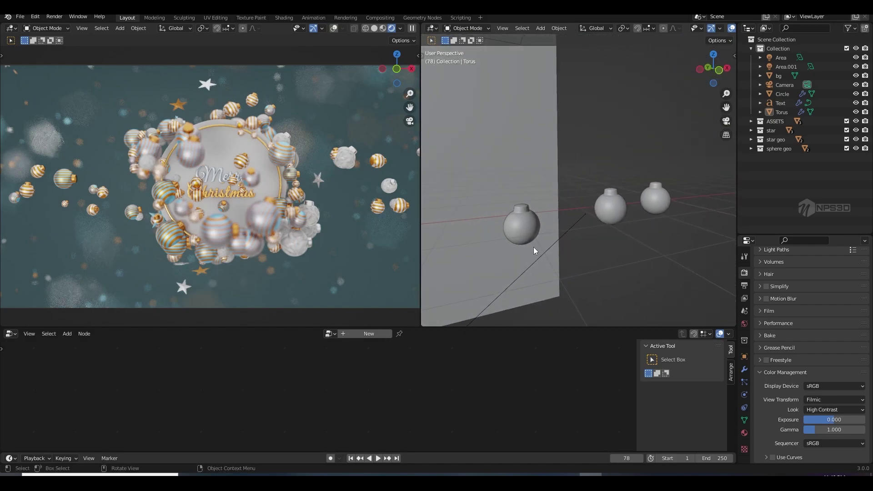
left_click(608, 219)
left_click(655, 199)
Widen the right view, switch it to Rendered shading, and orbit to centre the wreath
left_click_drag(735, 34, 807, 34)
left_click(789, 28)
middle_click_drag(689, 245, 719, 210)
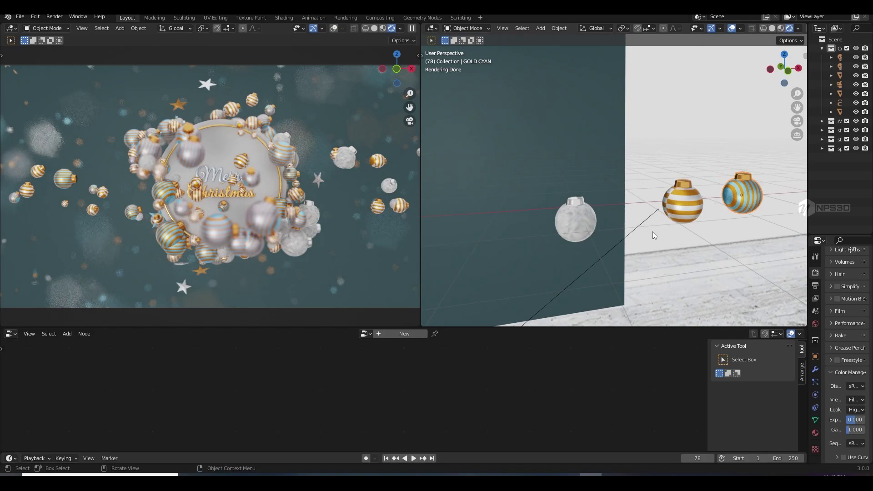
mouse_move(653, 236)
middle_mouse_down()
mouse_move(697, 230)
mouse_move(541, 236)
mouse_move(553, 219)
mouse_move(612, 218)
middle_mouse_up()
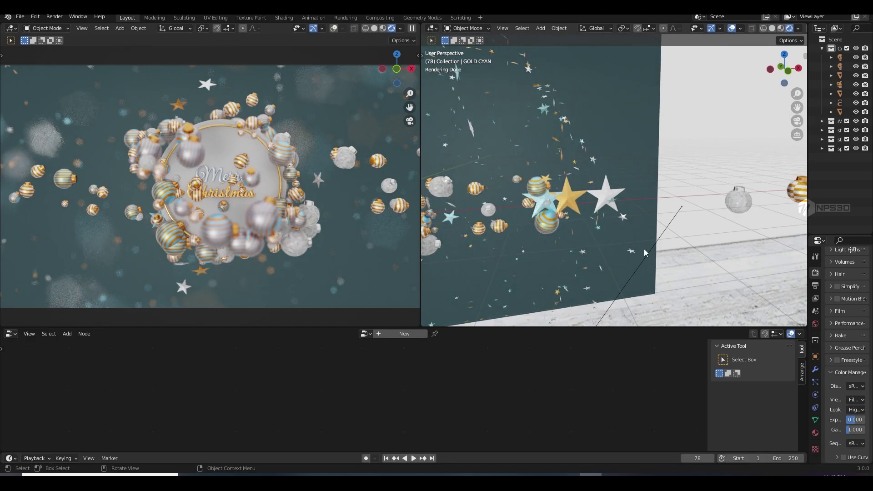
middle_click_drag(645, 253, 482, 267)
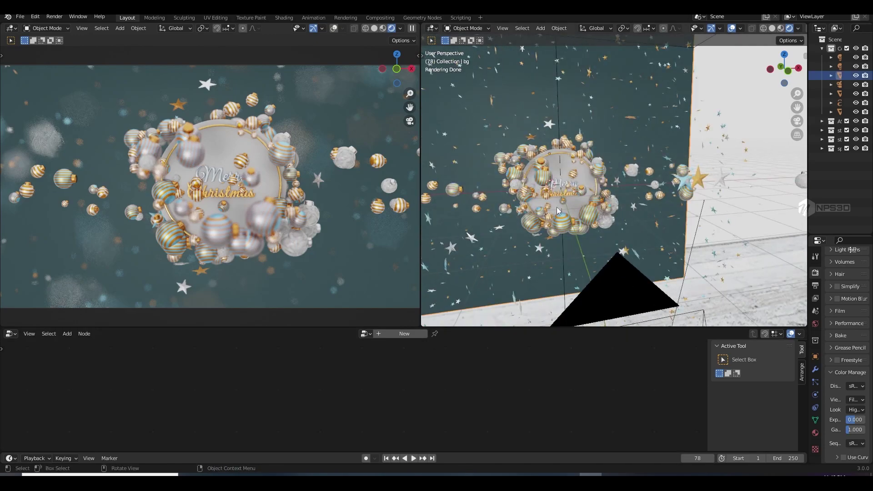
Select the wreath, widen the Outliner, and expand star geo to select its objects
left_click(546, 182)
left_click_drag(807, 157, 705, 137)
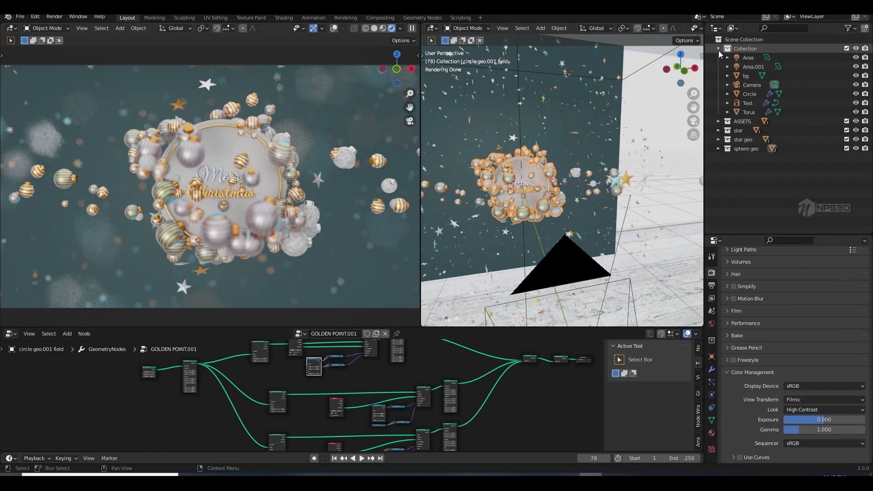
left_click(718, 75)
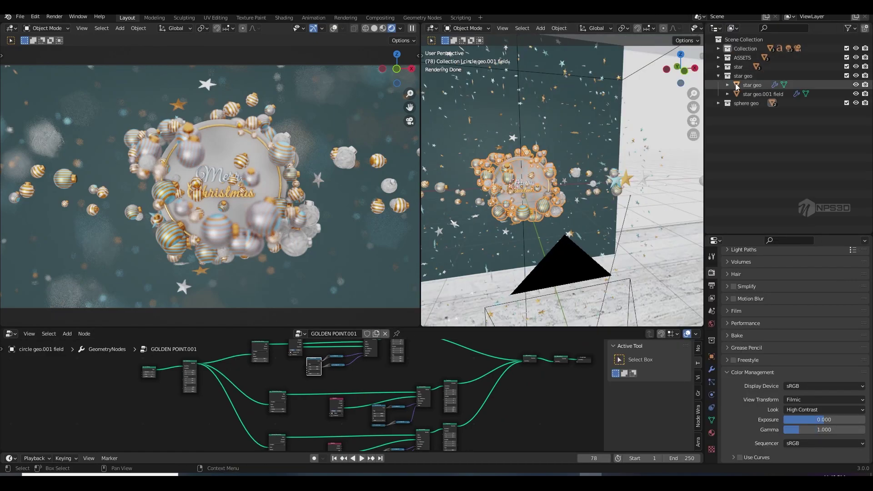
left_click(736, 84)
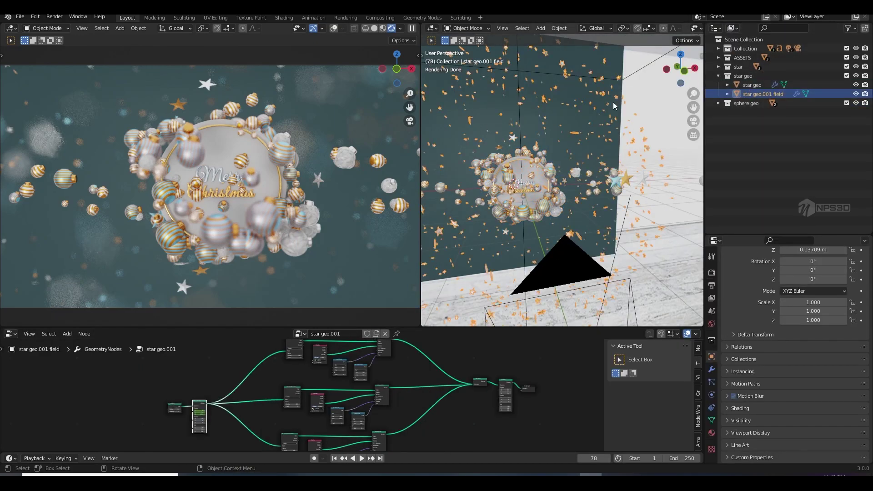
left_click(752, 85)
scroll(514, 179, "up", 2)
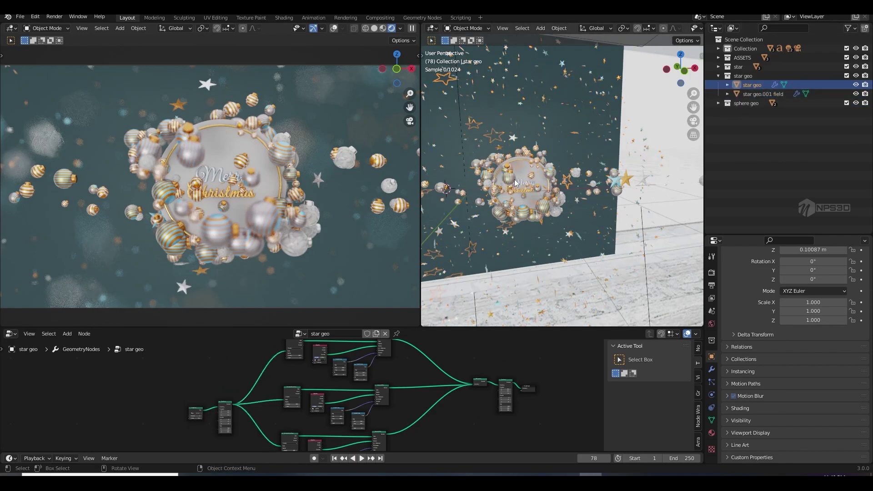
Return to camera view, select circle geo.001 field under sphere geo, and enlarge the Node Editor
key("KP_0")
left_click(718, 76)
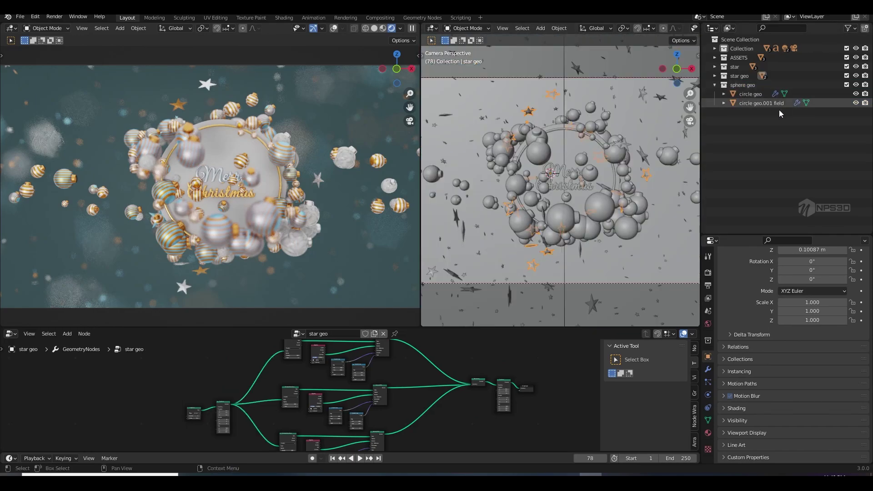
left_click(750, 94)
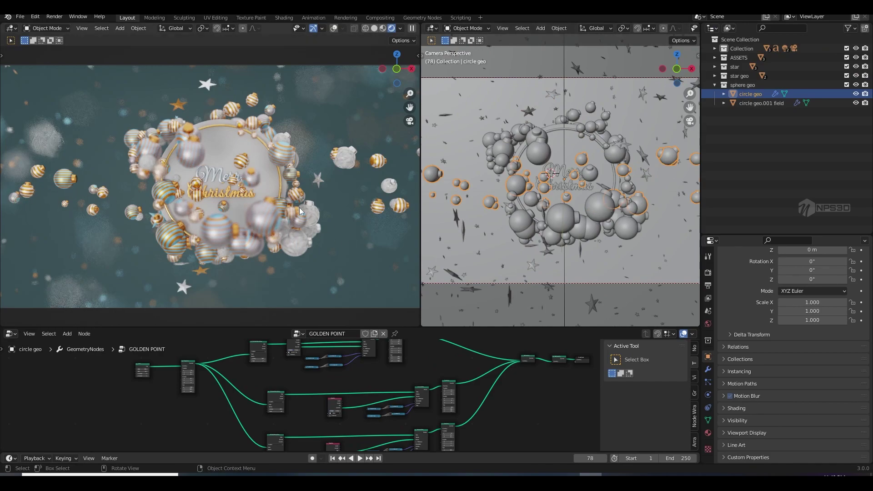
left_click(759, 104)
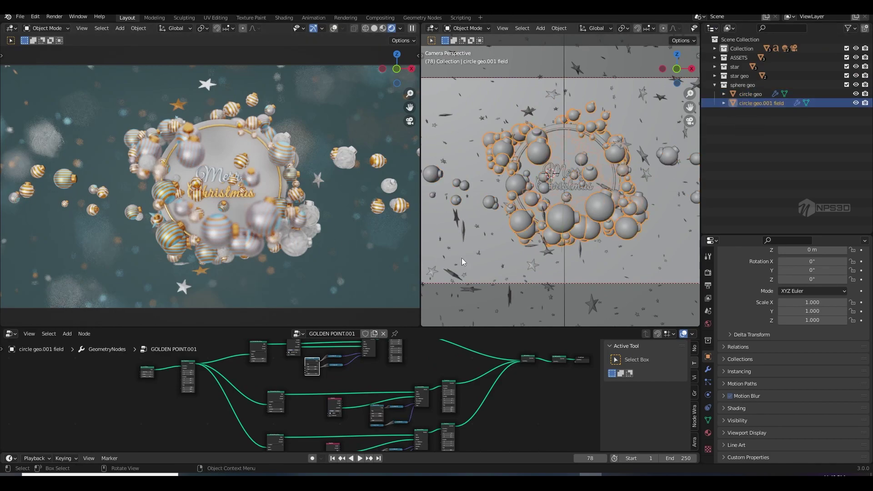
left_click_drag(295, 326, 295, 278)
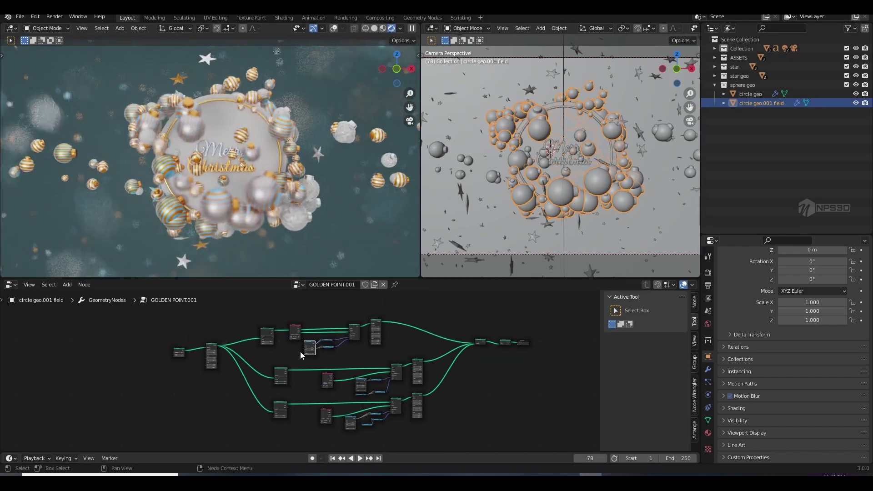
scroll(301, 351, "up", 2)
scroll(235, 375, "up", 2)
scroll(266, 403, "up", 1)
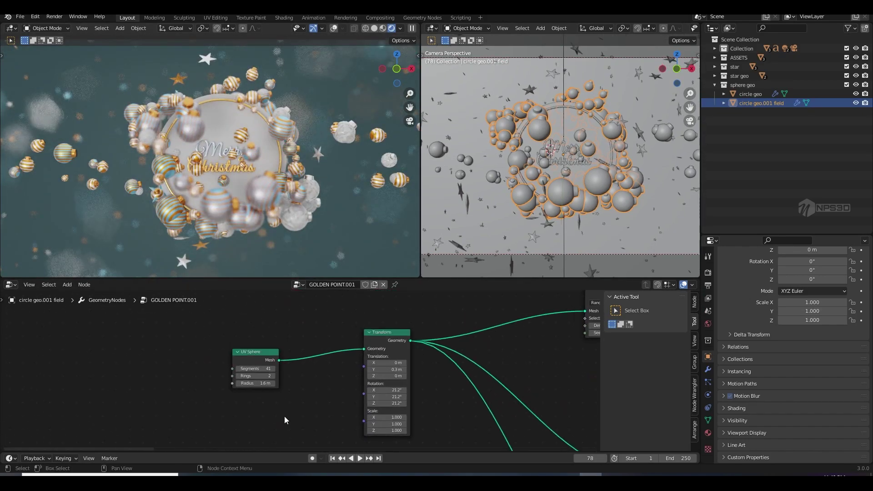
scroll(291, 404, "up", 1)
scroll(320, 390, "up", 1)
scroll(338, 393, "up", 1)
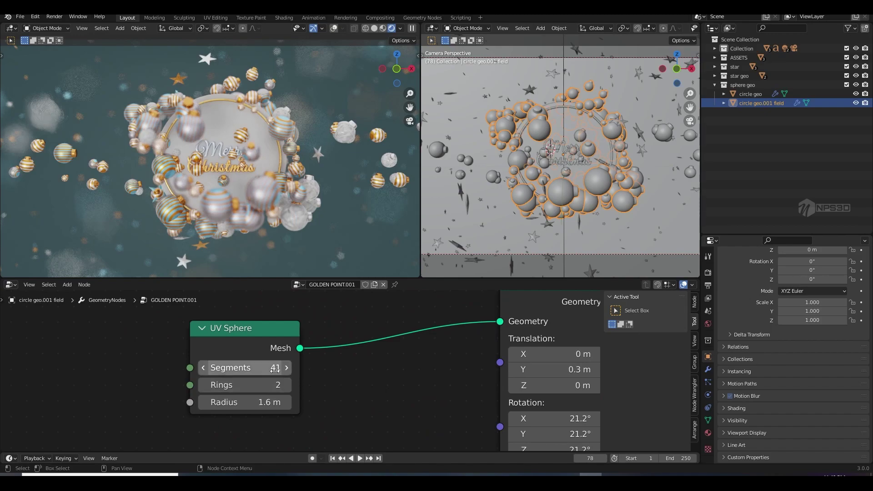
scroll(368, 395, "up", 1)
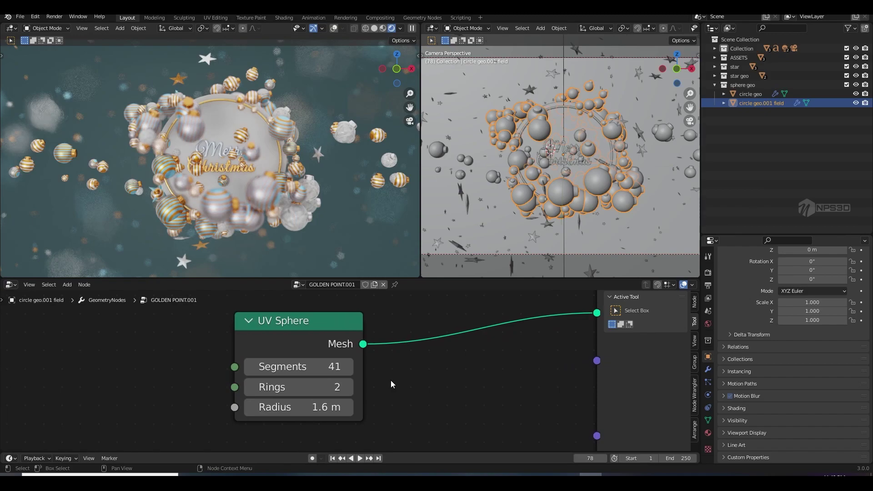
scroll(390, 384, "up", 1)
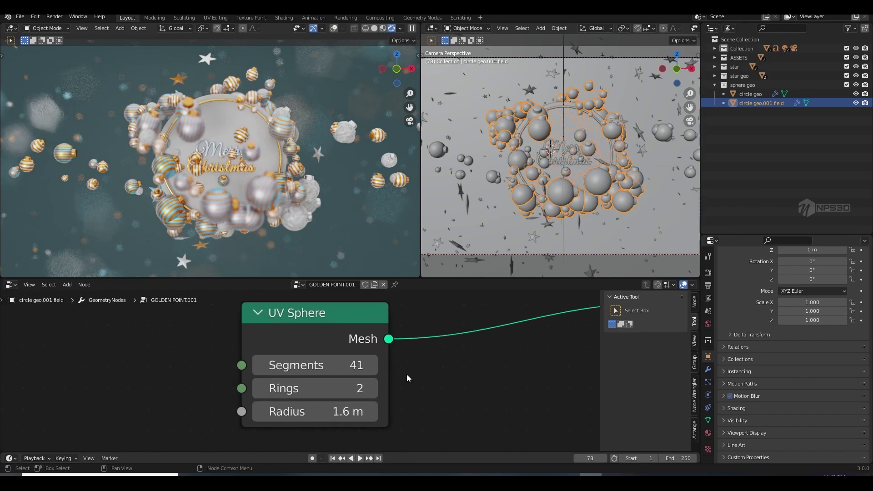
scroll(304, 346, "down", 1)
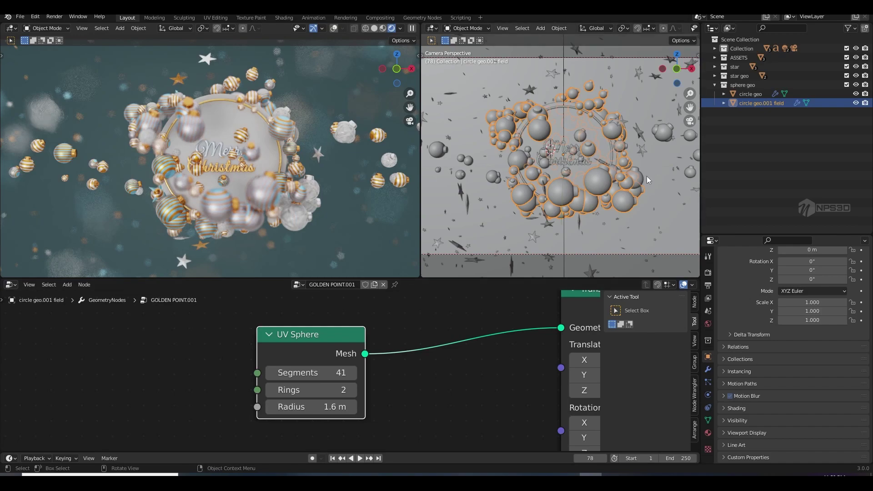
scroll(410, 375, "left", 1, "ctrl")
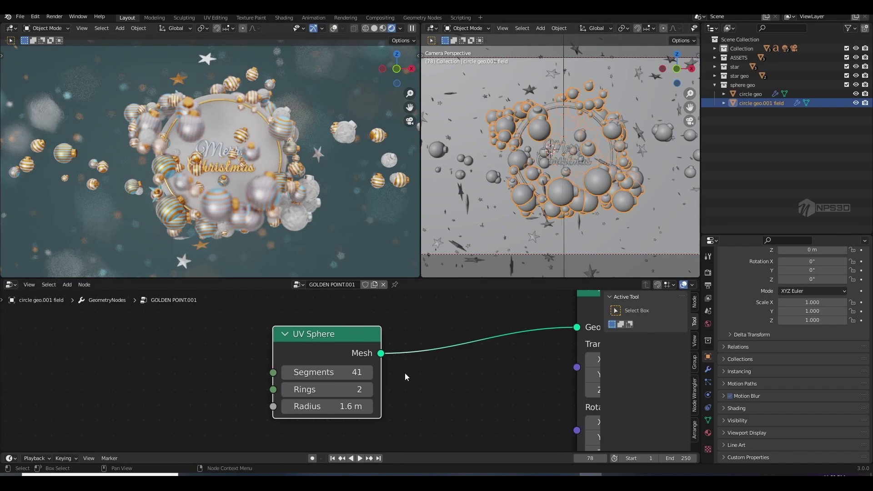
scroll(330, 351, "down", 1)
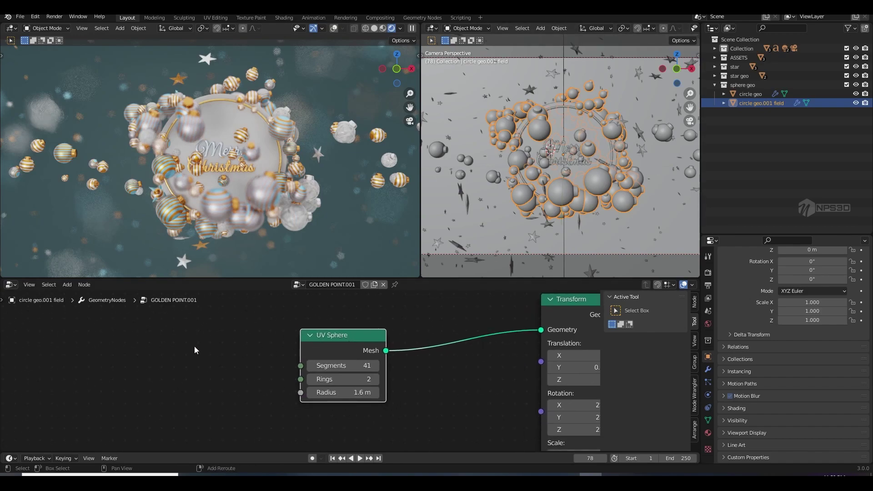
Add a Grid node via search and link its Mesh into the Transform Geometry input
key("shift+a")
left_click(150, 238)
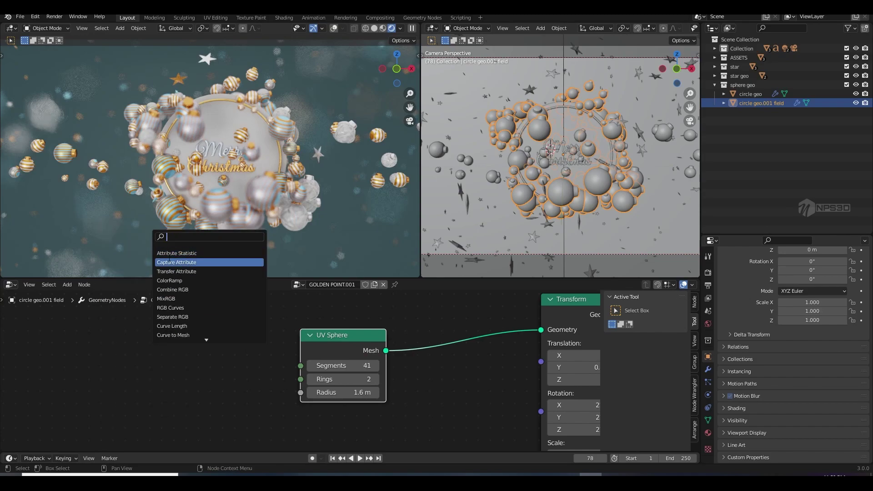
type("grid")
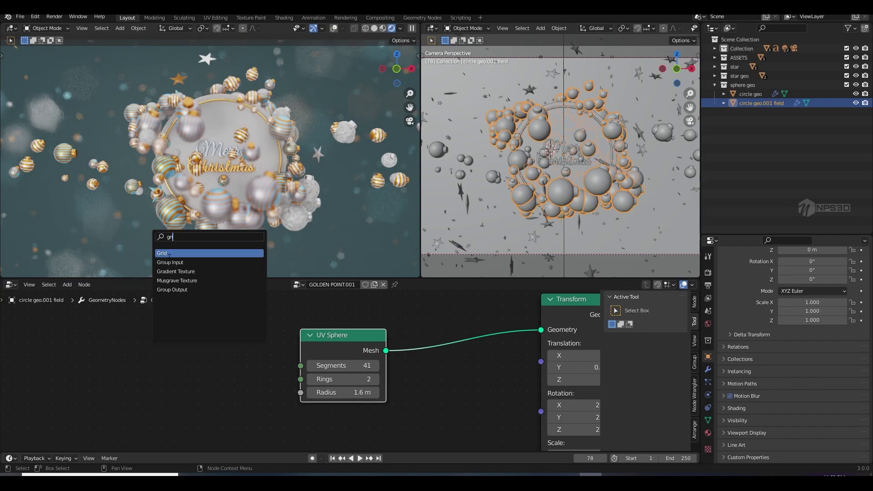
key("Return")
left_click(231, 327)
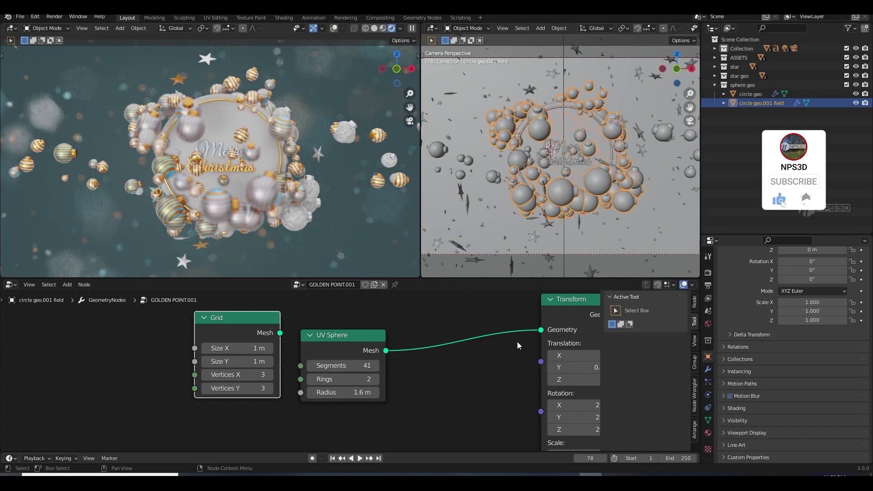
left_click_drag(541, 329, 280, 333)
Move the UV Sphere node aside and place the Grid node next to Transform
left_click_drag(378, 335, 185, 352)
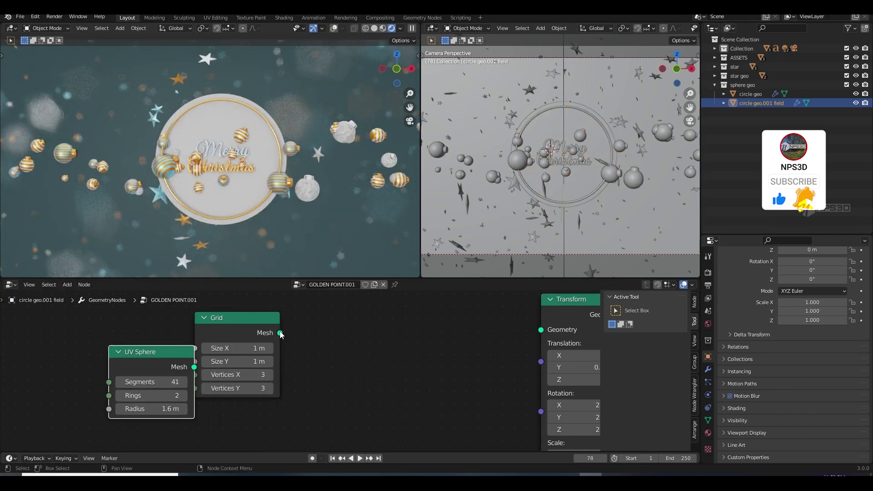
left_click_drag(250, 321, 346, 324)
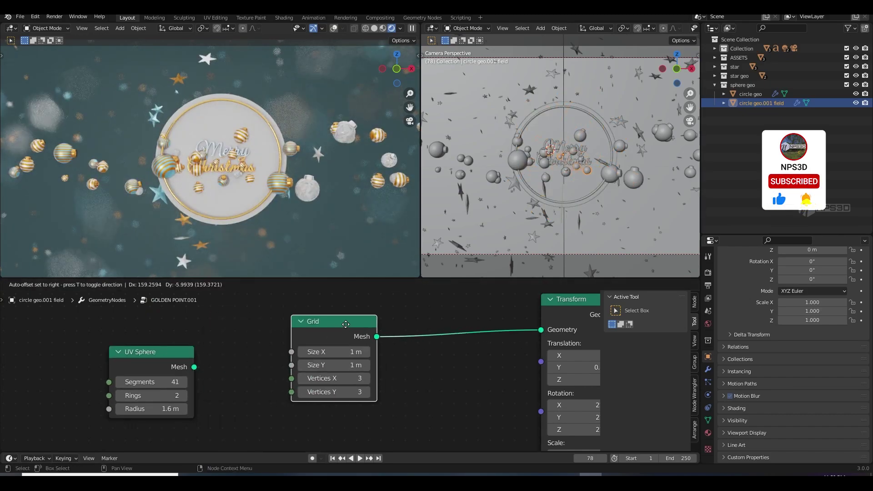
left_click(346, 324)
Set the Grid's Size X/Y to 5 m and Vertices X/Y to 5
middle_click_drag(484, 306, 393, 300)
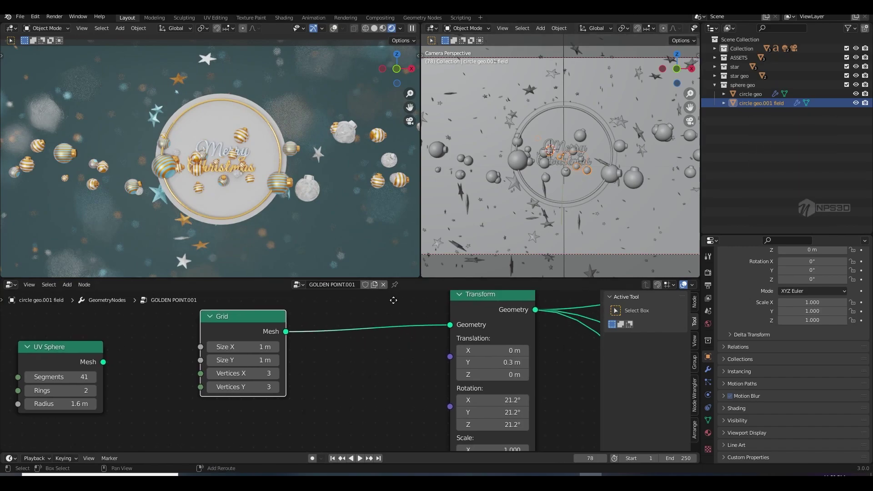
middle_click_drag(572, 179, 613, 196)
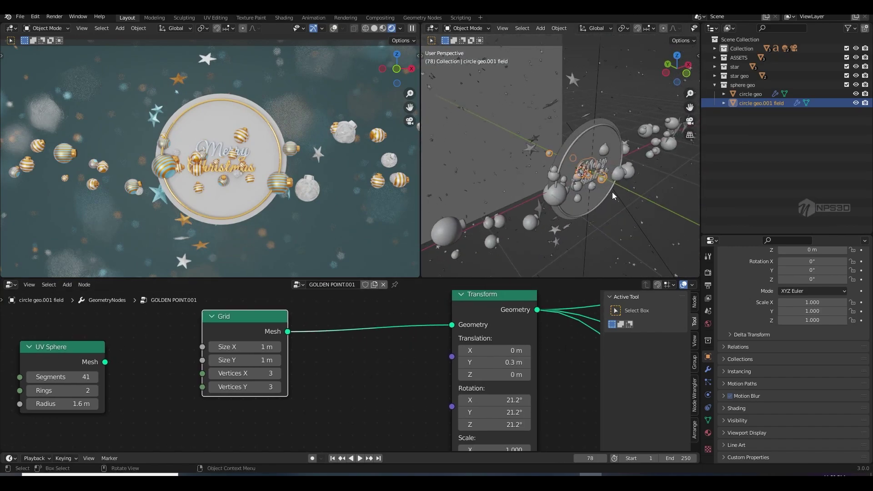
scroll(612, 196, "up", 3)
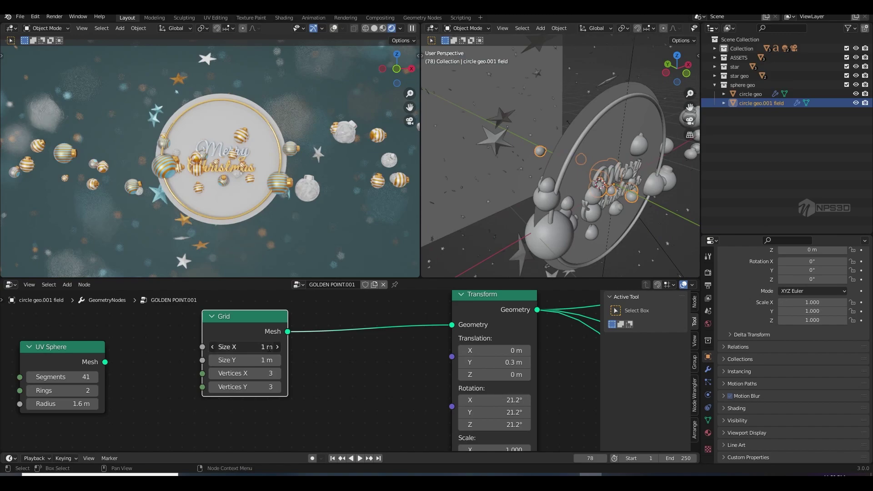
type("5")
key("Tab")
type("5")
key("Return")
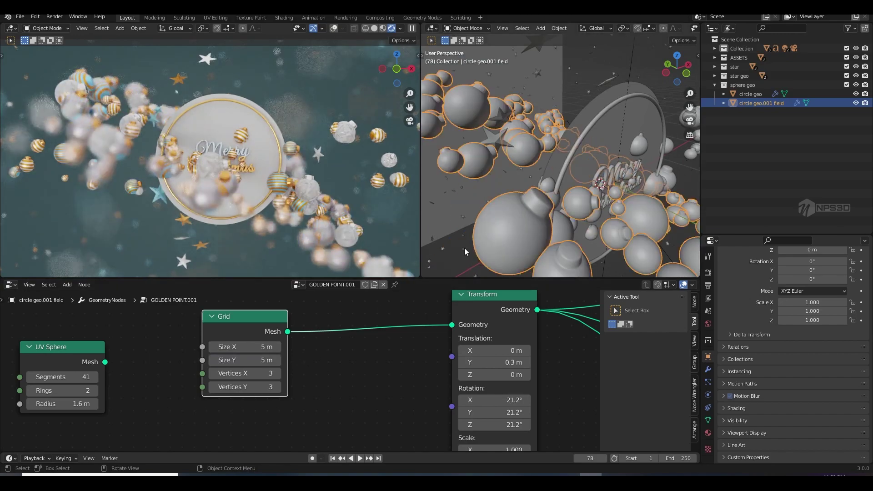
mouse_move(517, 240)
middle_mouse_down()
mouse_move(475, 236)
mouse_move(493, 239)
middle_mouse_up()
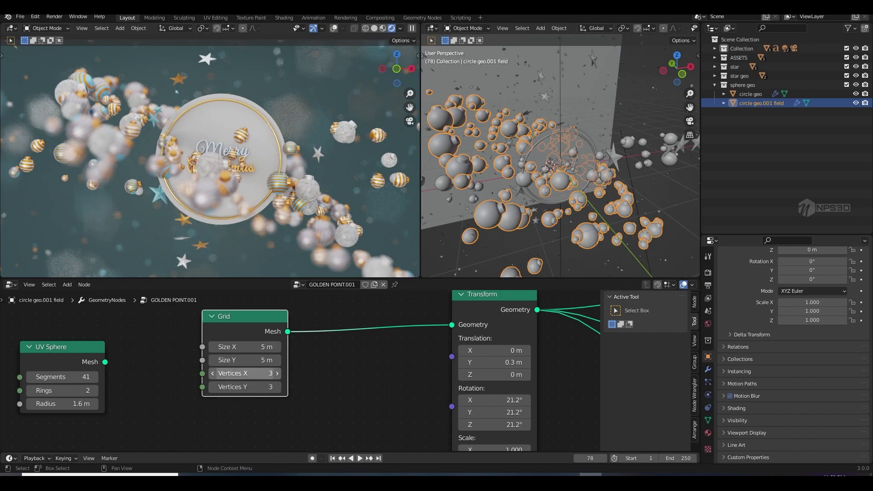
left_click(277, 374)
type("5")
key("Tab")
type("5")
key("Return")
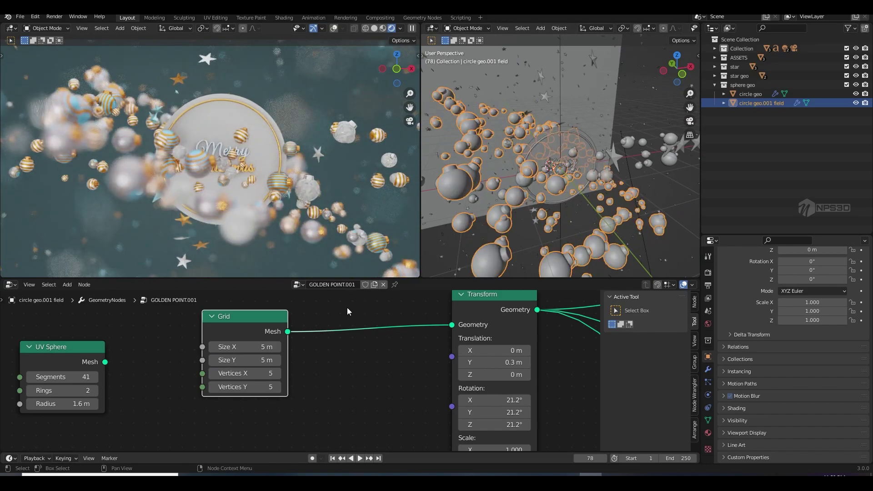
Set the Transform rotation to 90°, 0°, 0°
middle_click_drag(480, 393, 465, 353)
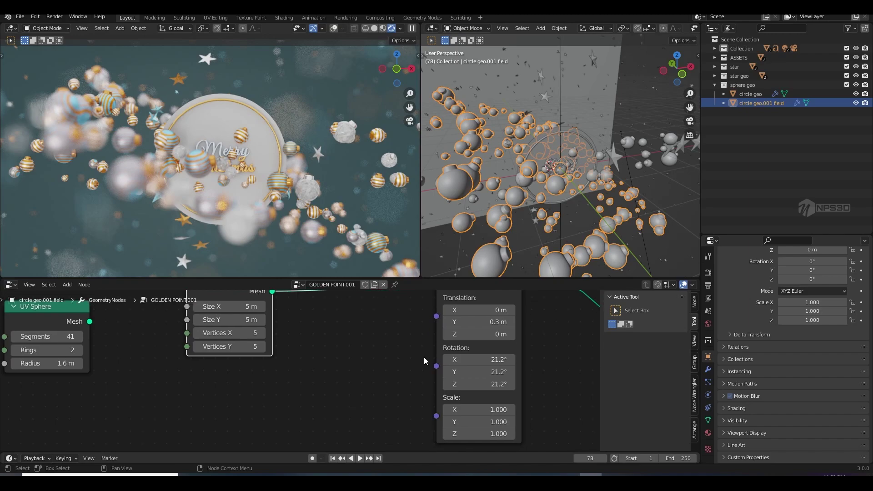
mouse_move(478, 360)
left_mouse_down()
mouse_move(518, 360)
mouse_move(496, 361)
left_mouse_up()
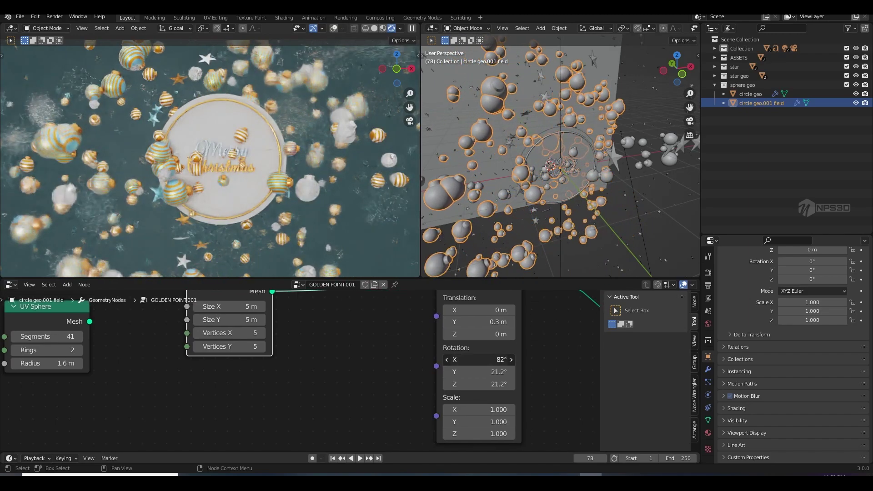
left_click(495, 360)
type("90")
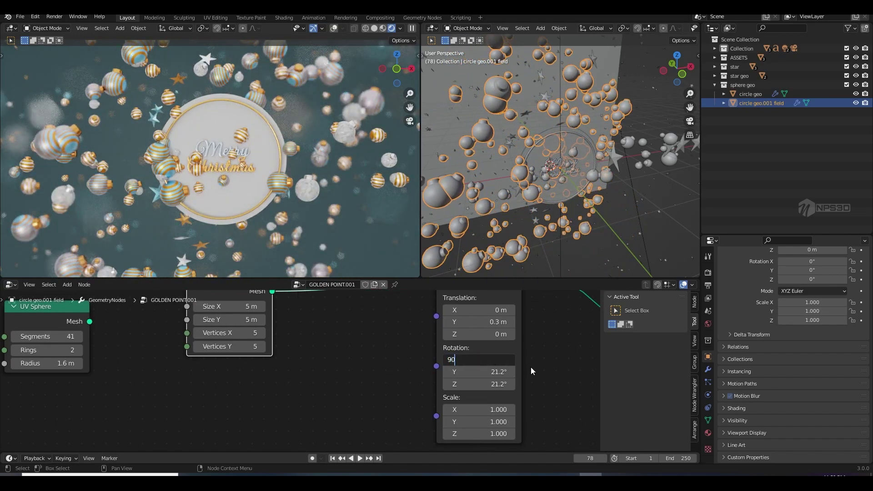
key("Tab")
type("90d")
key("ctrl+a")
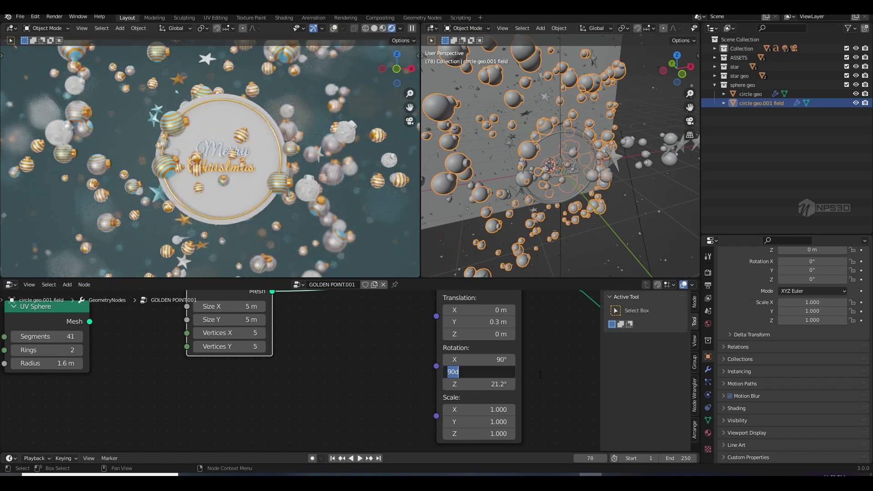
type("0")
key("Tab")
type("0")
key("Return")
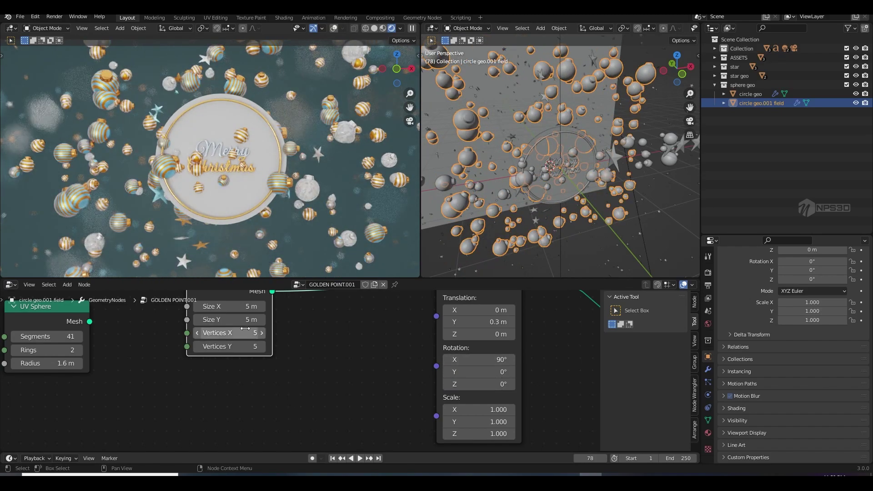
scroll(299, 325, "down", 3)
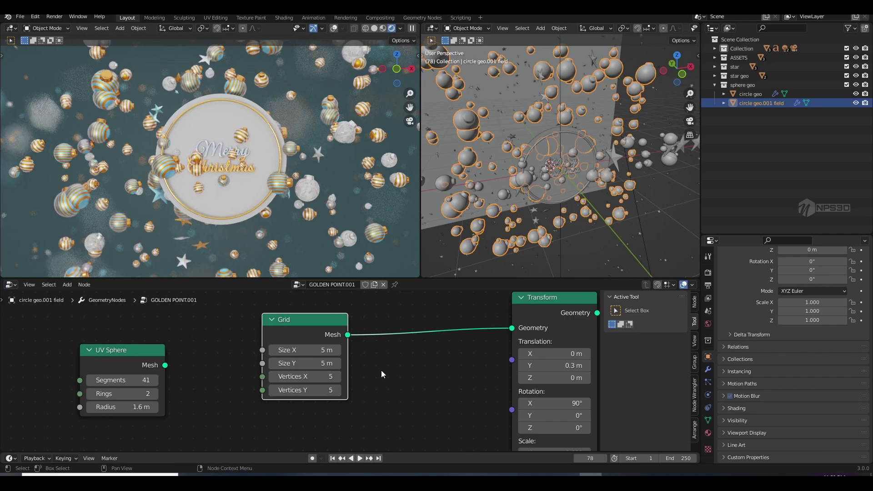
scroll(381, 370, "down", 2)
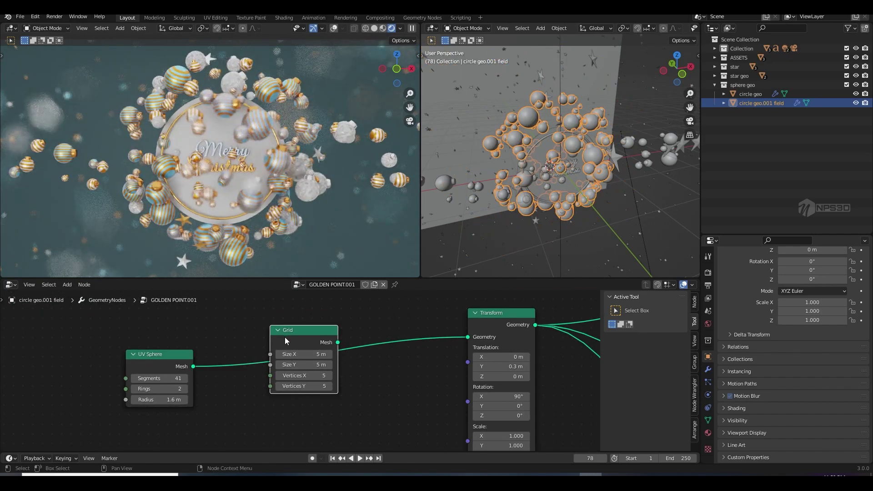
Delete the Grid node and set the Transform rotation to about 21.6°, 22°, 2°
key("ctrl+x")
middle_click_drag(279, 343, 288, 324)
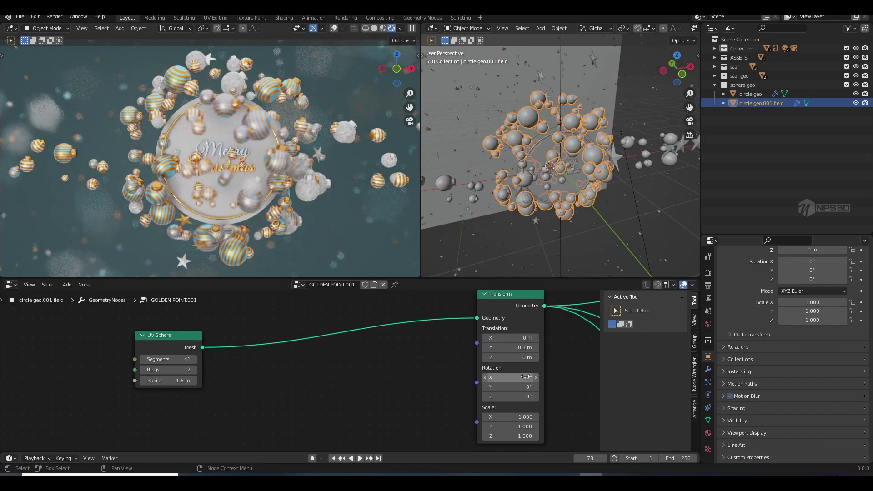
double_click(521, 387)
type("2")
left_click(506, 377)
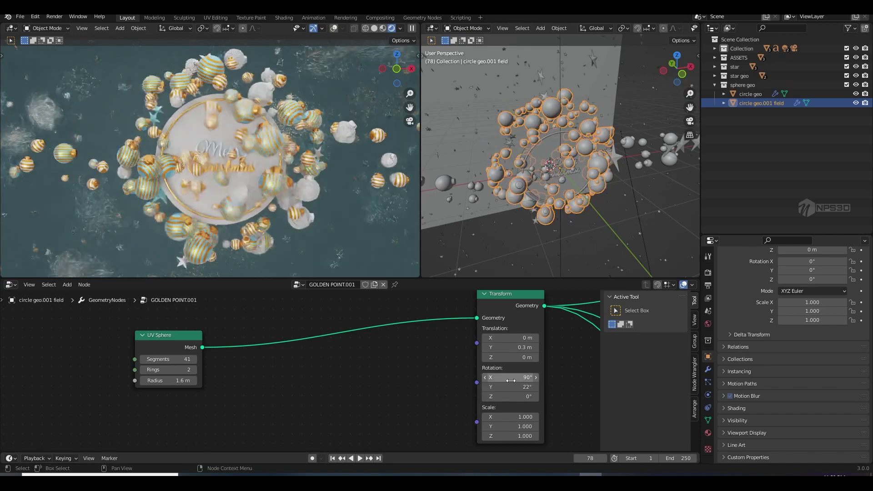
key("Tab")
key("Tab")
type("2")
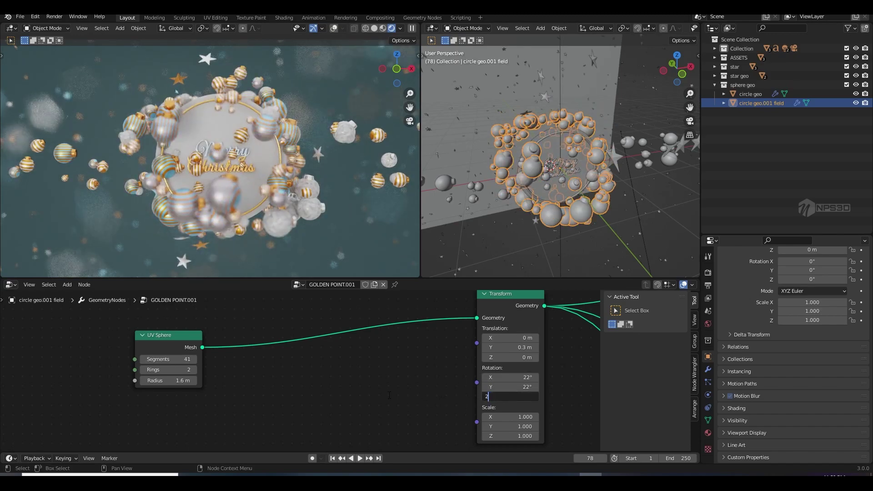
key("Return")
mouse_move(506, 378)
left_mouse_down()
mouse_move(522, 377)
mouse_move(481, 377)
mouse_move(525, 378)
left_mouse_up()
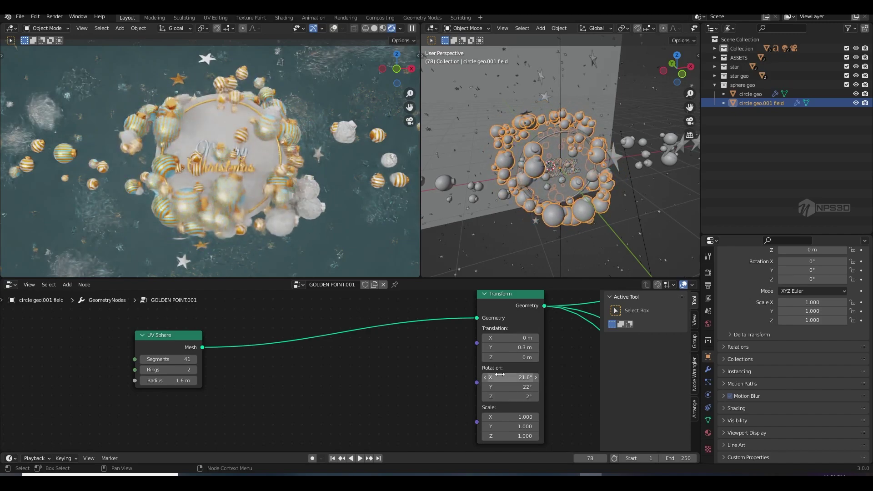
mouse_move(600, 204)
middle_mouse_down()
mouse_move(640, 243)
mouse_move(528, 257)
middle_mouse_up()
Select circle geo, save CHRISTMAS.blend, then re-angle circle geo.001 field to 41.7°, 3.2°, 12.2°
left_click(528, 259)
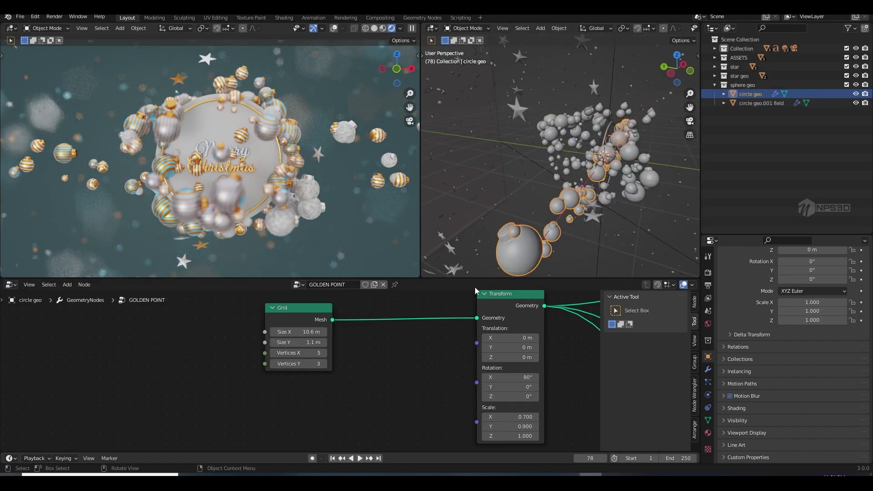
middle_click_drag(475, 287, 407, 361)
left_click_drag(429, 344, 437, 355)
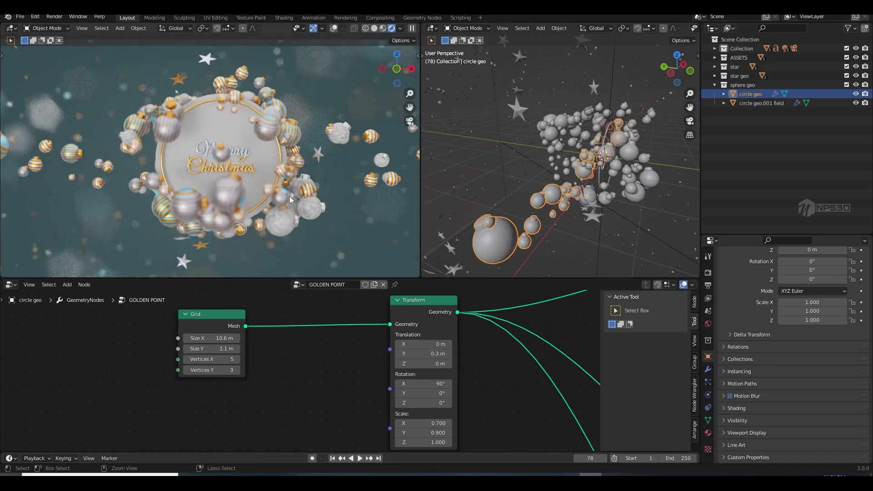
key("ctrl+s")
left_click(757, 103)
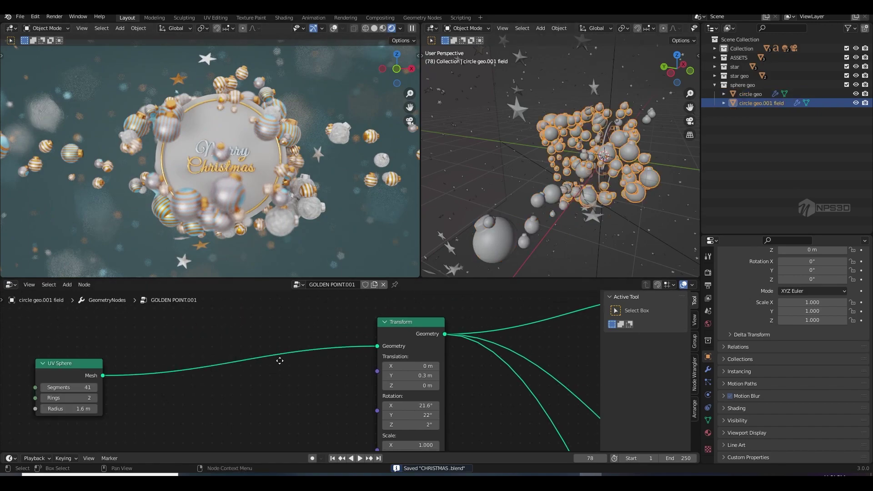
scroll(277, 357, "up", 2)
left_click_drag(437, 382, 478, 381)
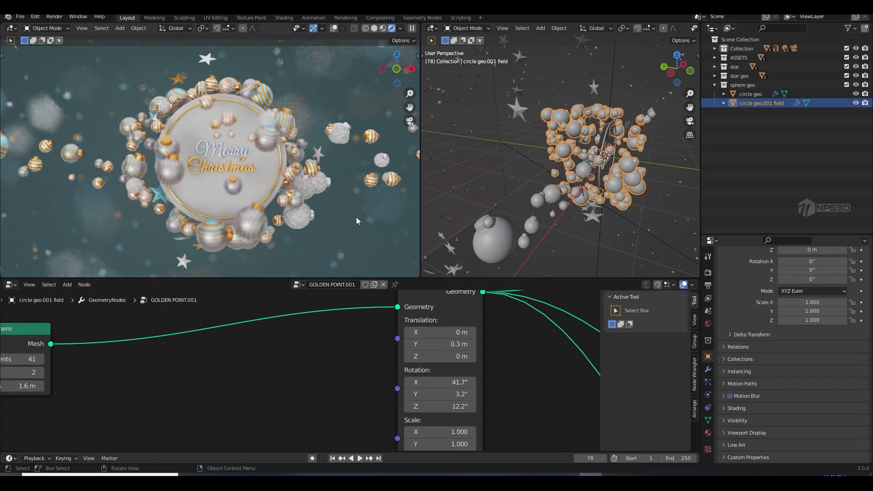
scroll(264, 329, "down", 5)
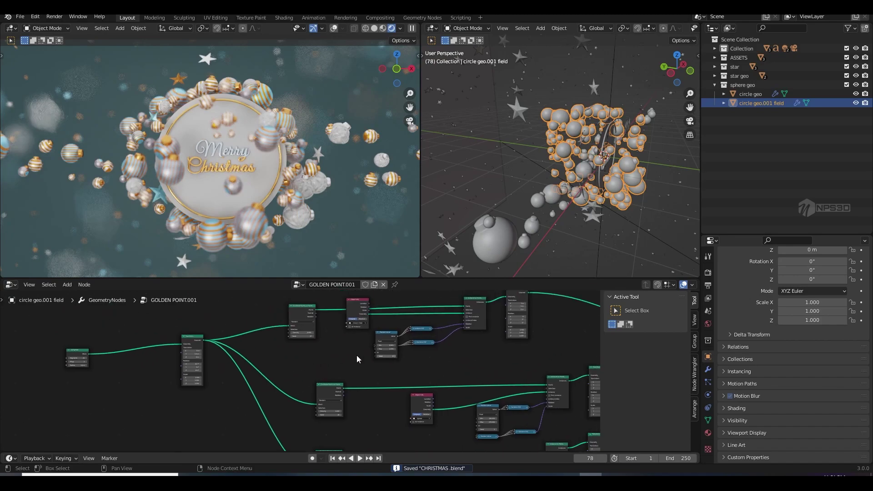
scroll(356, 357, "up", 2)
scroll(275, 354, "up", 2)
Expand the random scale Random Value node and undo the Min scale change
middle_click_drag(275, 354, 266, 355)
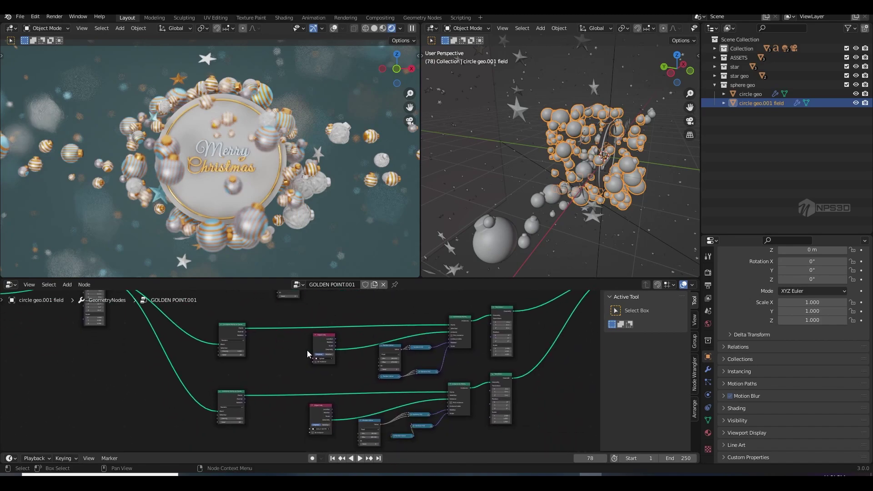
scroll(272, 355, "up", 2)
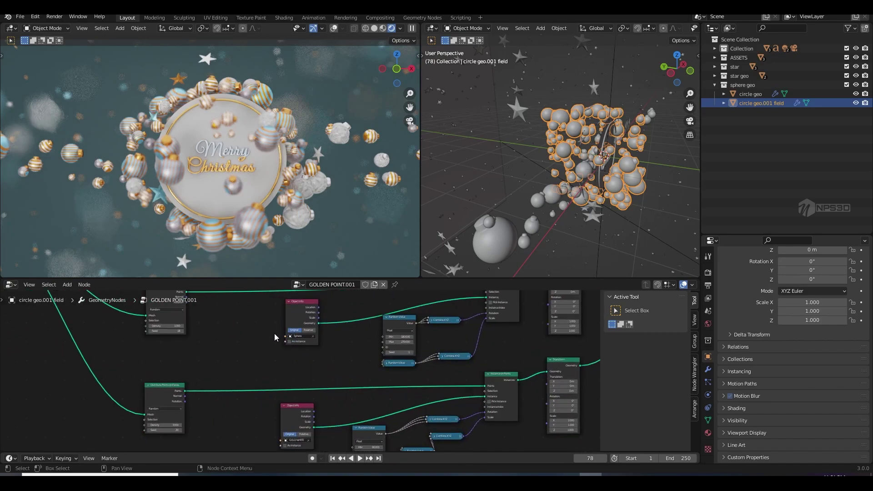
scroll(306, 362, "up", 1)
scroll(332, 364, "up", 2)
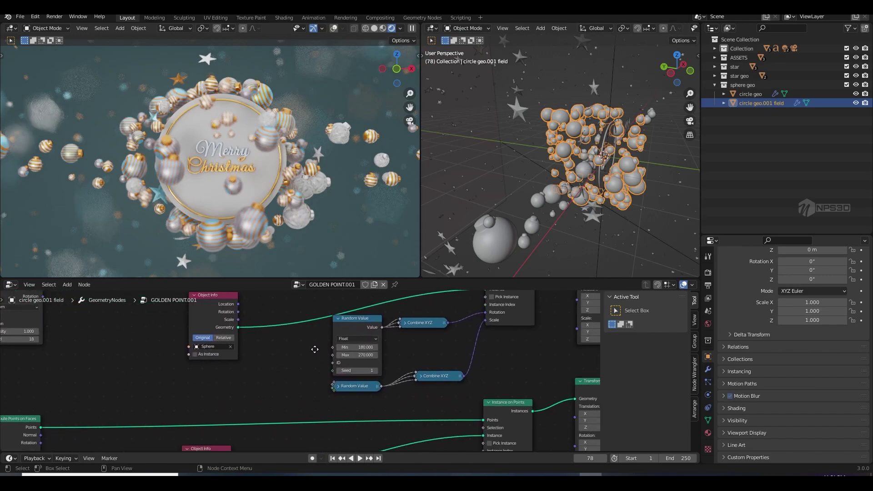
left_click(348, 390)
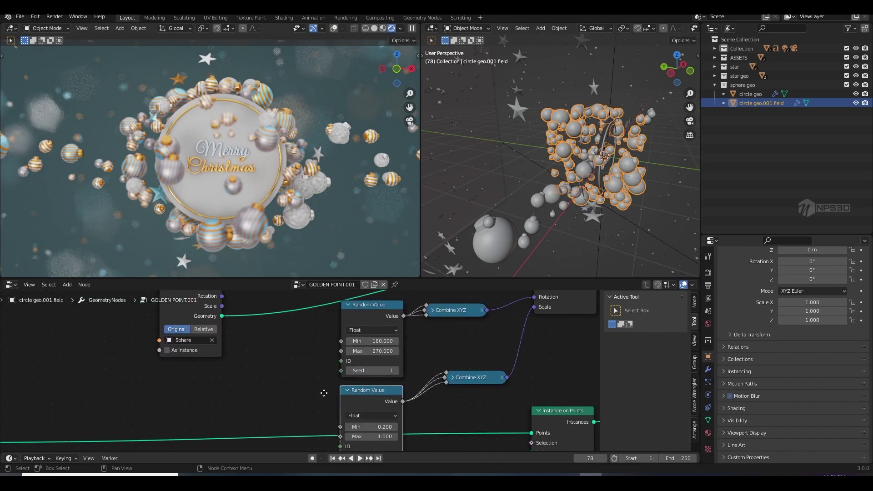
middle_click_drag(371, 437, 355, 398)
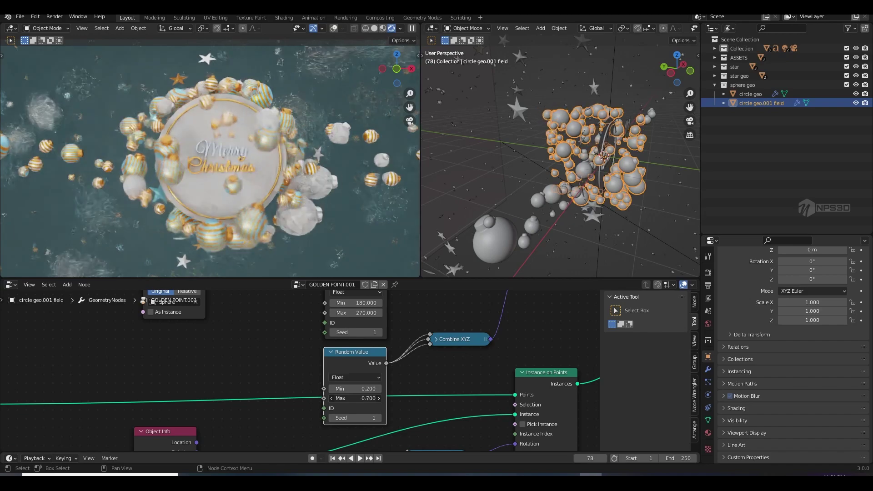
left_click_drag(354, 388, 320, 389)
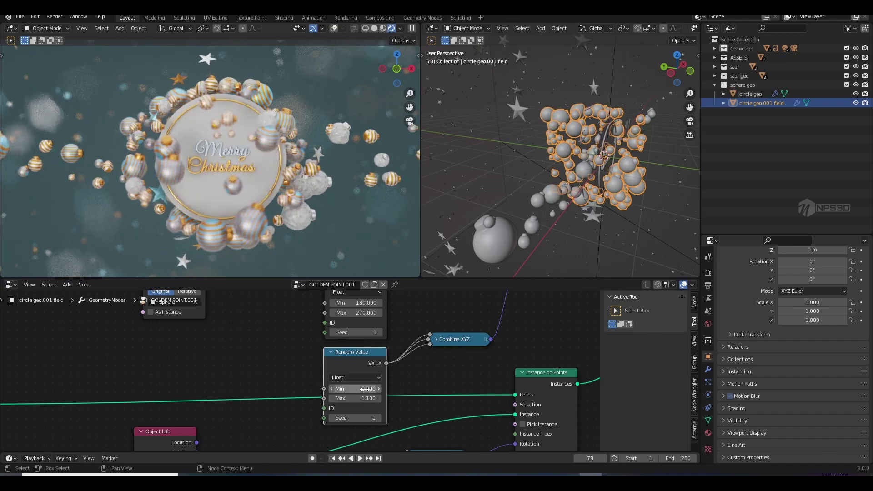
key("ctrl+z")
Collapse the random scale and random rotation nodes
left_click(329, 353)
middle_click_drag(322, 334, 314, 389)
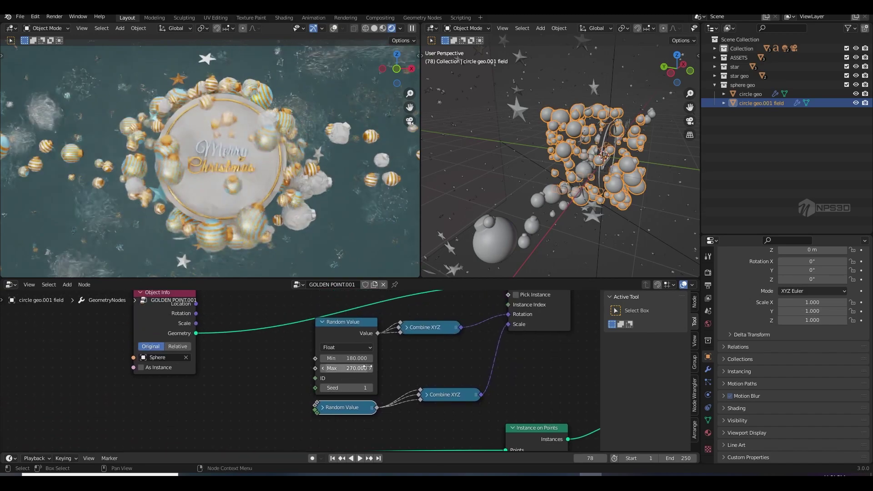
left_click(322, 322)
scroll(287, 364, "down", 2)
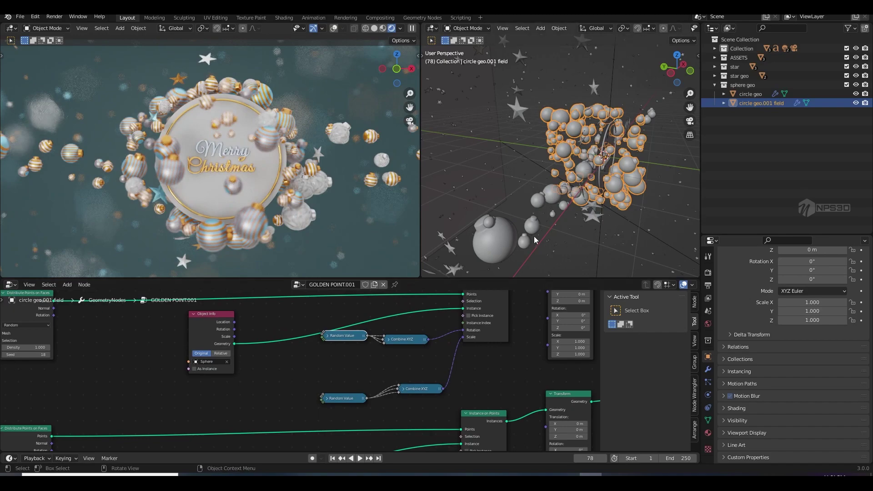
Inspect the star geo node tree, then collapse the star geo collection
left_click(715, 85)
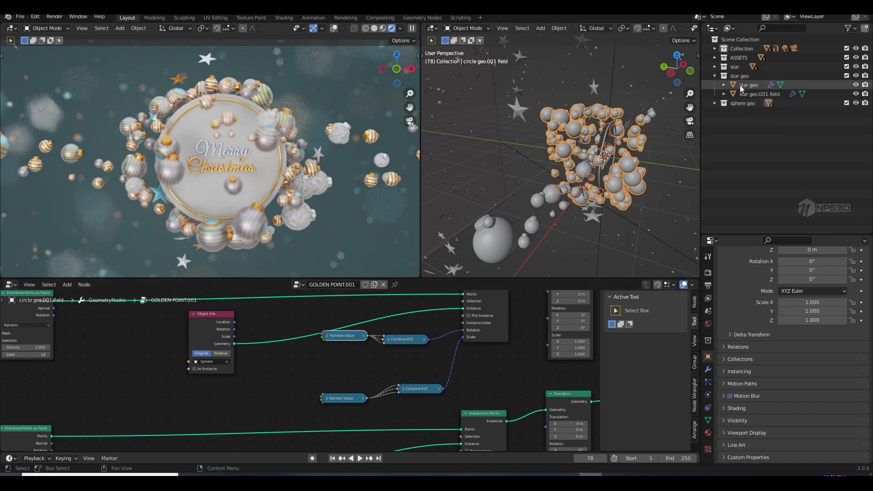
left_click(740, 85)
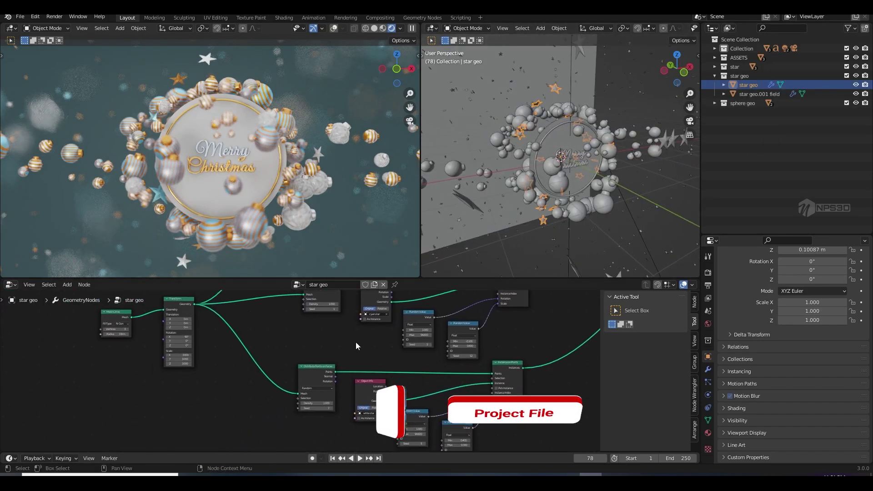
middle_click_drag(355, 346, 336, 366)
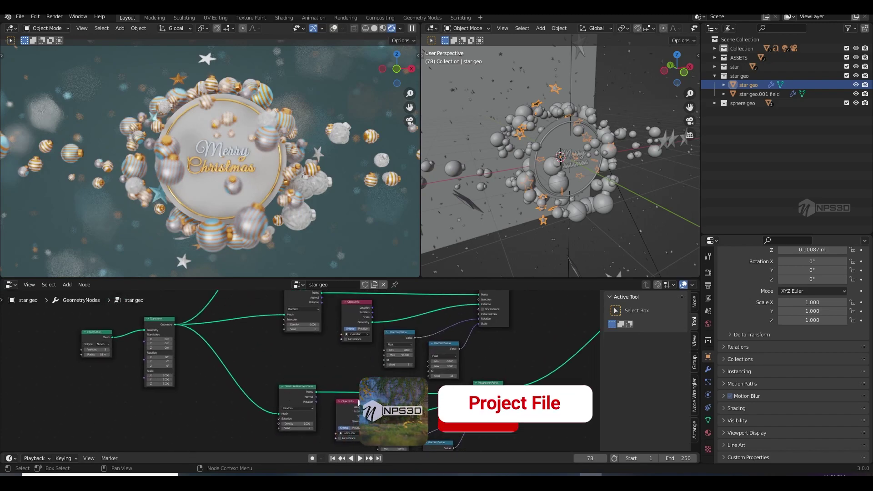
scroll(191, 341, "down", 2)
scroll(191, 341, "down", 2)
scroll(191, 341, "down", 2)
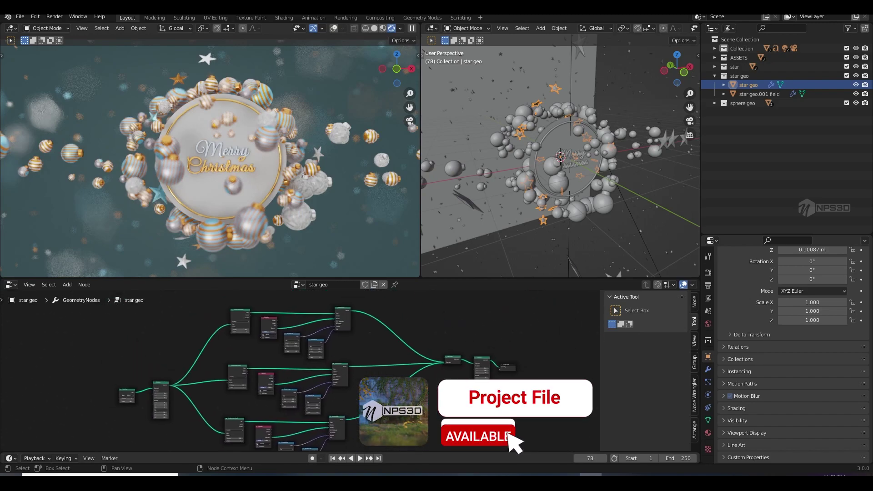
left_click(714, 76)
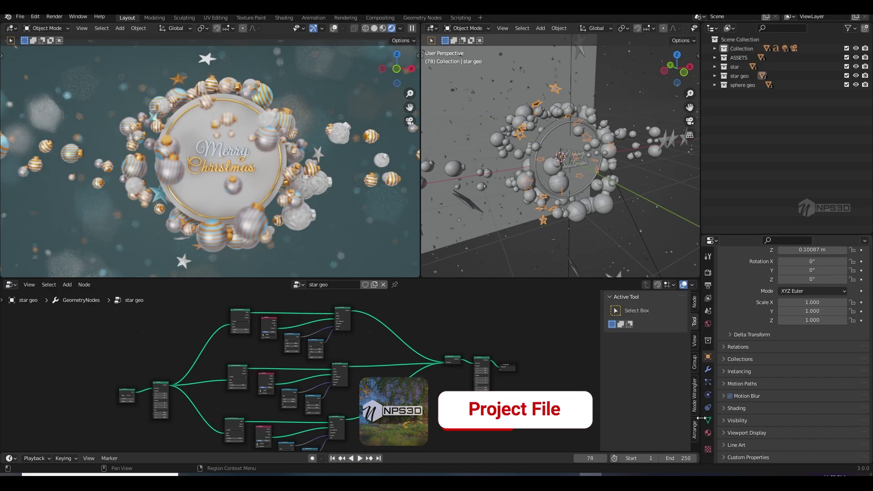
Show the material settings, select circle geo, and select an ornament sphere
left_click(707, 433)
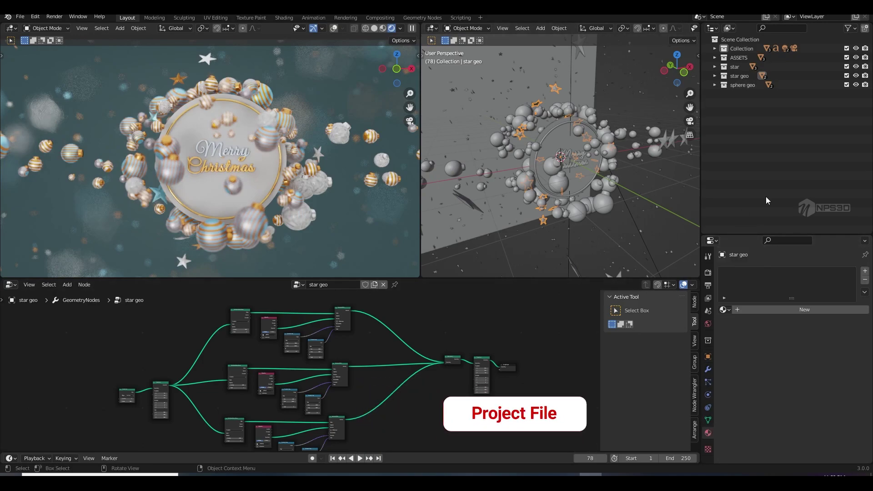
left_click(715, 84)
left_click(746, 94)
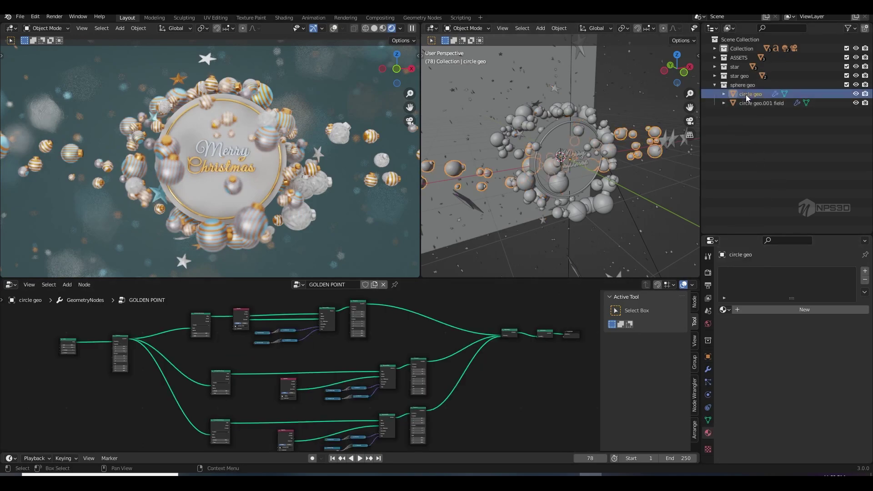
mouse_move(661, 165)
middle_mouse_down()
mouse_move(605, 197)
mouse_move(647, 180)
mouse_move(561, 182)
mouse_move(611, 179)
middle_mouse_up()
left_click(616, 174)
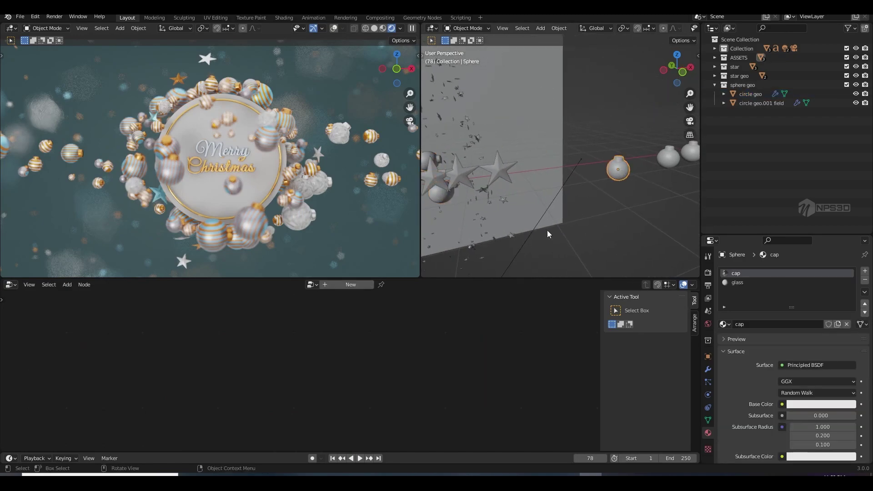
Switch the bottom area to the Shader Editor and select the background wall plane
left_click(11, 284)
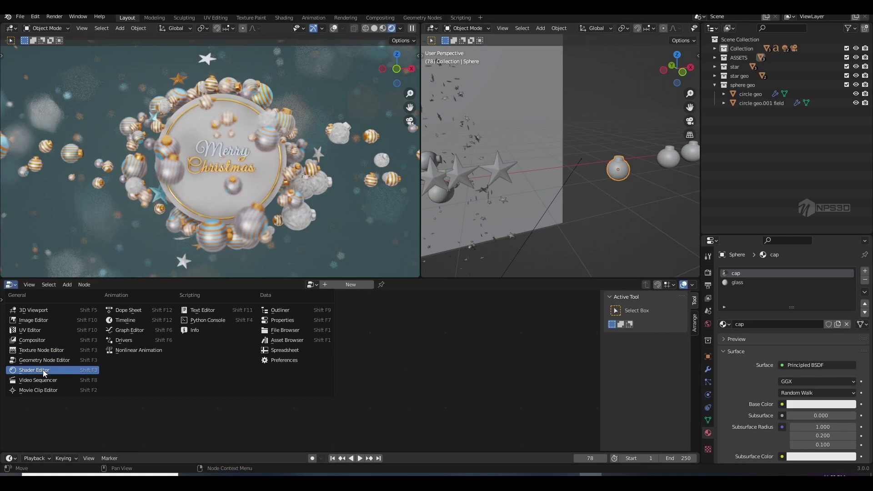
left_click(30, 372)
middle_click_drag(274, 360, 296, 393)
scroll(296, 392, "up", 3)
scroll(297, 392, "up", 2)
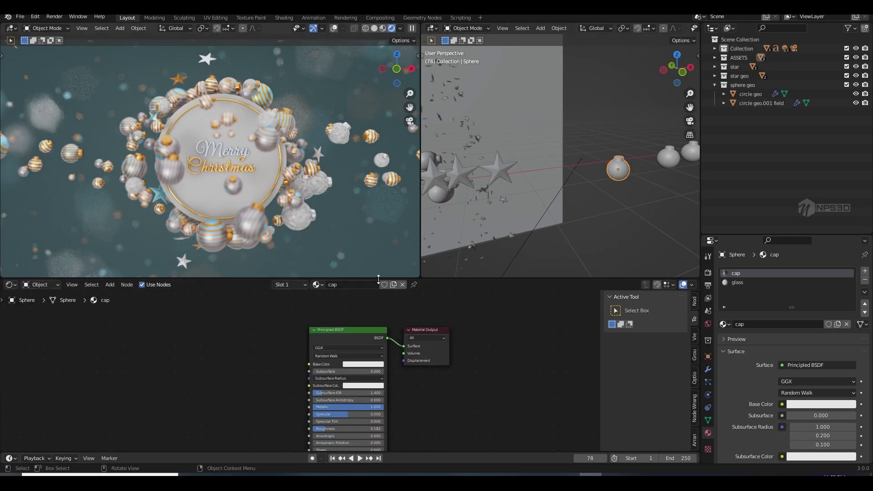
left_click(518, 124)
middle_click_drag(356, 353, 423, 376)
scroll(422, 376, "up", 2)
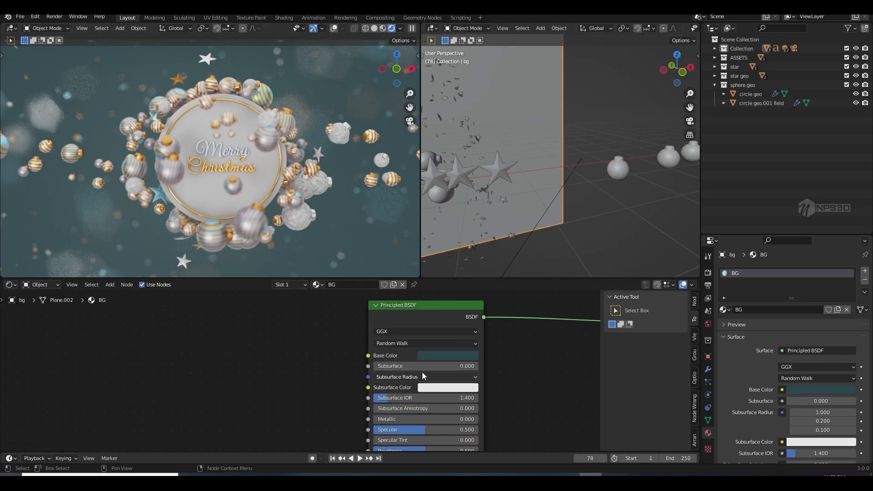
Lighten the wall's Base Color to a medium teal and save CHRISTMAS.blend
left_click(444, 355)
left_click_drag(501, 263, 502, 248)
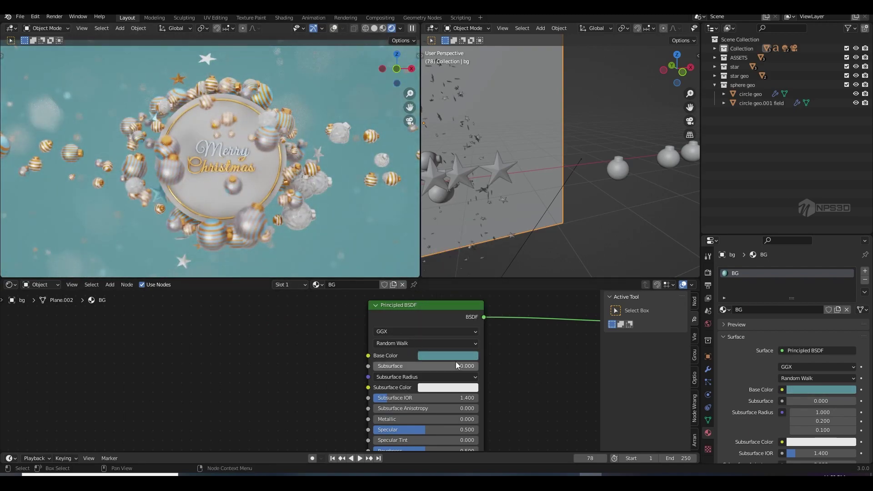
key("ctrl+s")
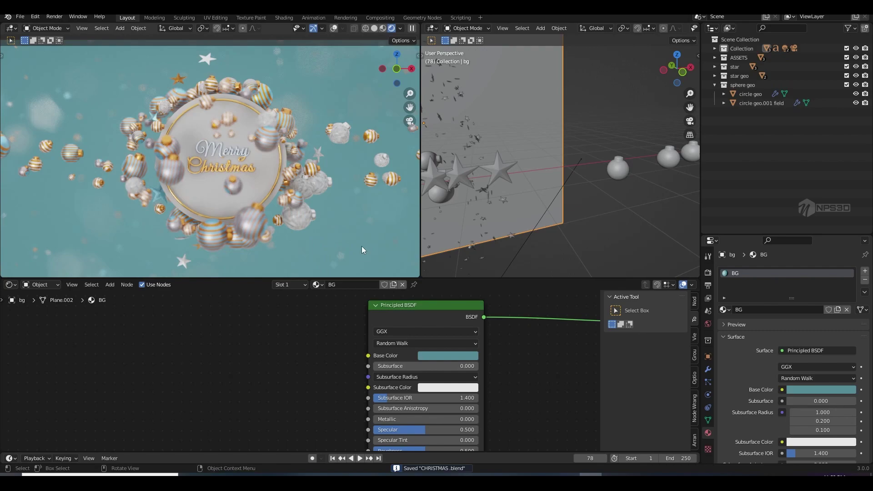
left_click(669, 158)
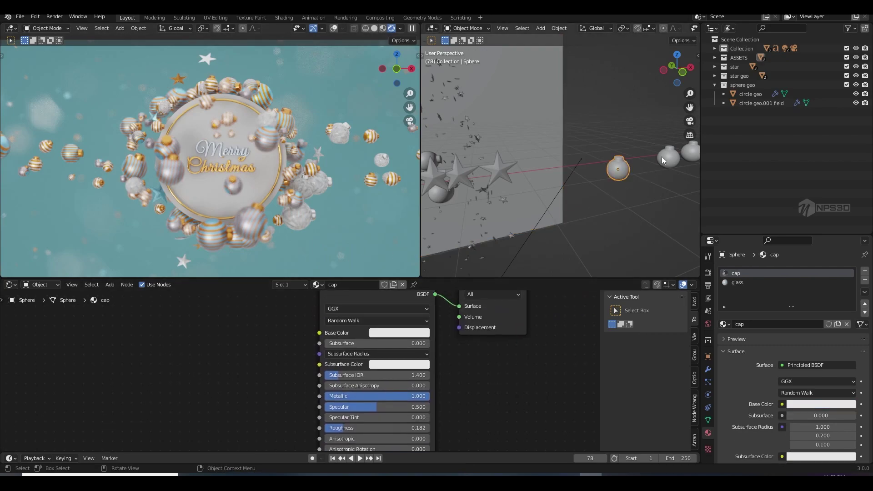
Shift cap.001's base colour toward pink-magenta and orbit to view the ornament ring
left_click(399, 332)
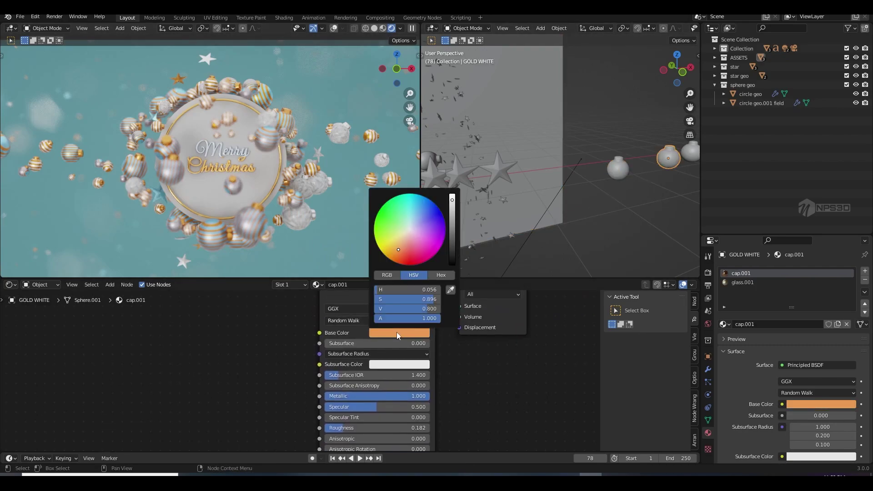
left_click(417, 238)
left_click_drag(417, 239, 432, 246)
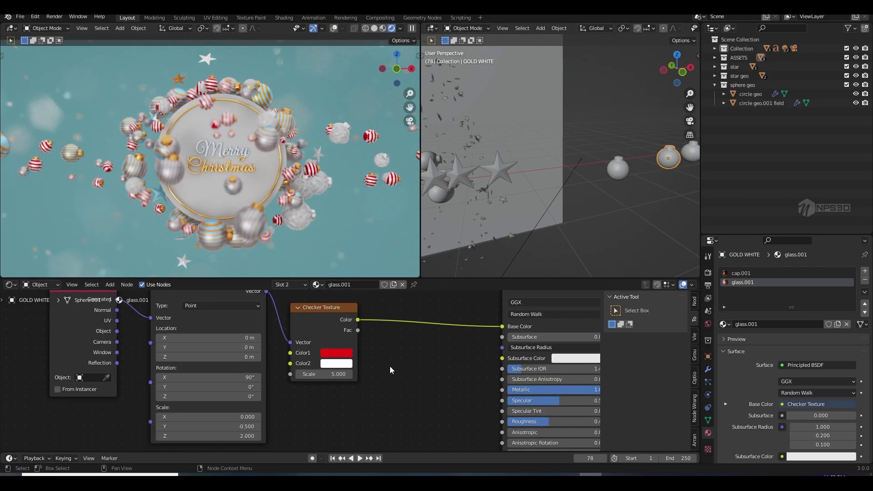
scroll(535, 233, "down", 2)
scroll(523, 230, "down", 2)
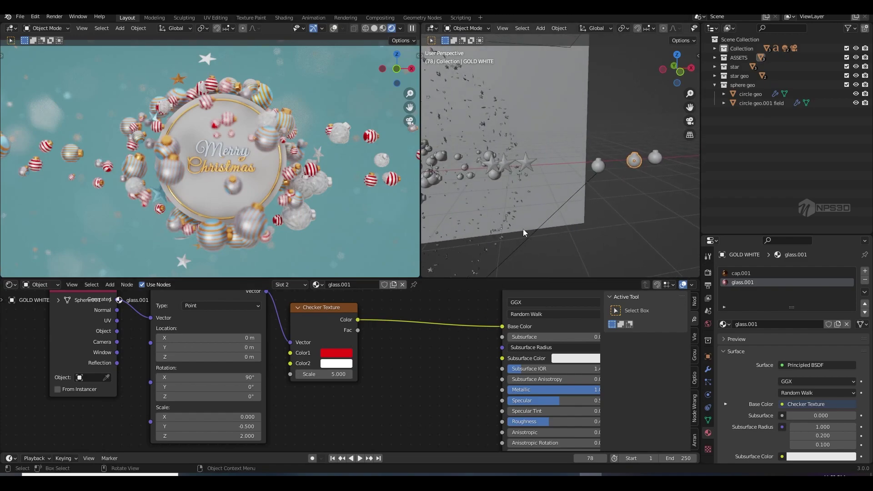
mouse_move(524, 232)
middle_mouse_down()
mouse_move(594, 239)
mouse_move(601, 201)
middle_mouse_up()
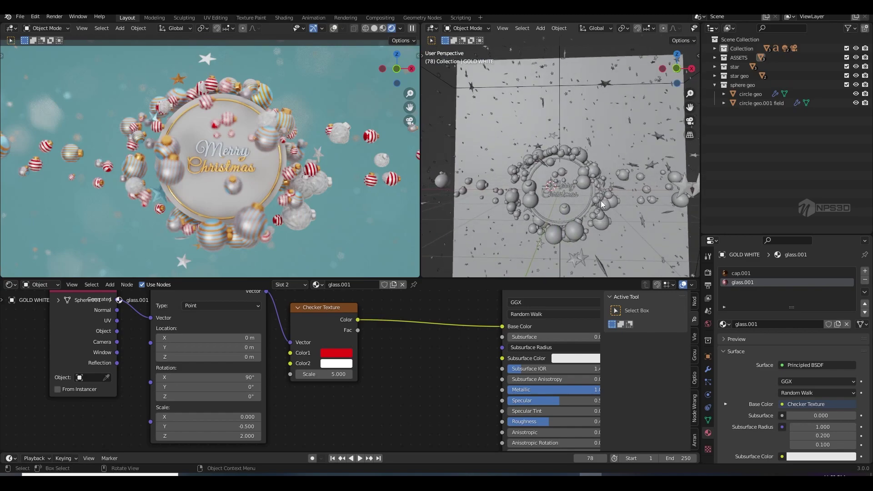